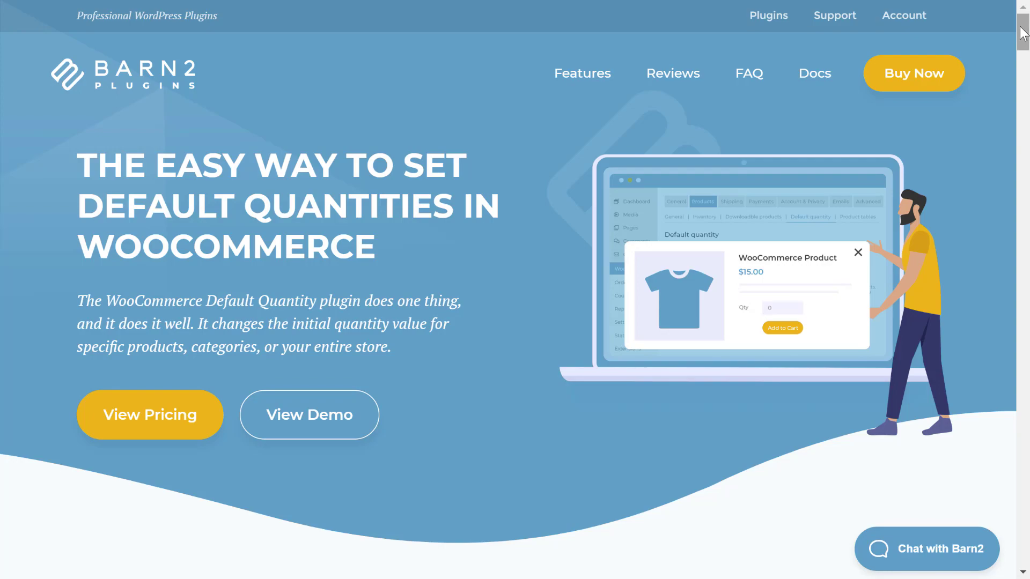
Step: Scroll the Barn2 WooCommerce Default Quantity product page toward the View Demo link
{"action": "mouse_move", "coordinate": [1023, 32]}
{"action": "left_mouse_down"}
{"action": "mouse_move", "coordinate": [1023, 110]}
{"action": "mouse_move", "coordinate": [1013, 27]}
{"action": "left_mouse_up"}
Step: Open the live demo store and check the Simple Product's default quantity
{"action": "left_click", "coordinate": [318, 411]}
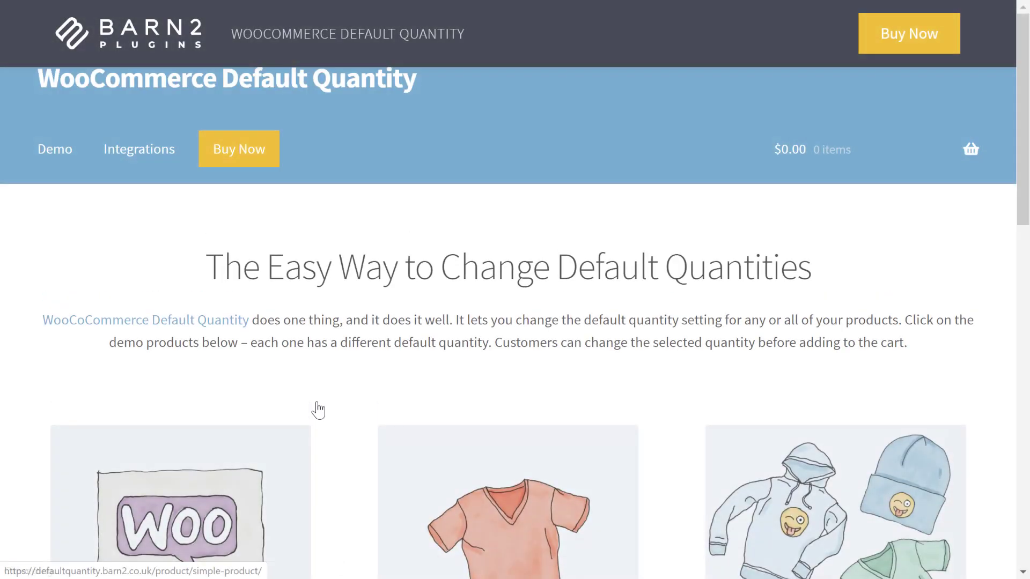
{"action": "scroll", "coordinate": [496, 340], "scroll_direction": "down", "scroll_amount": 6}
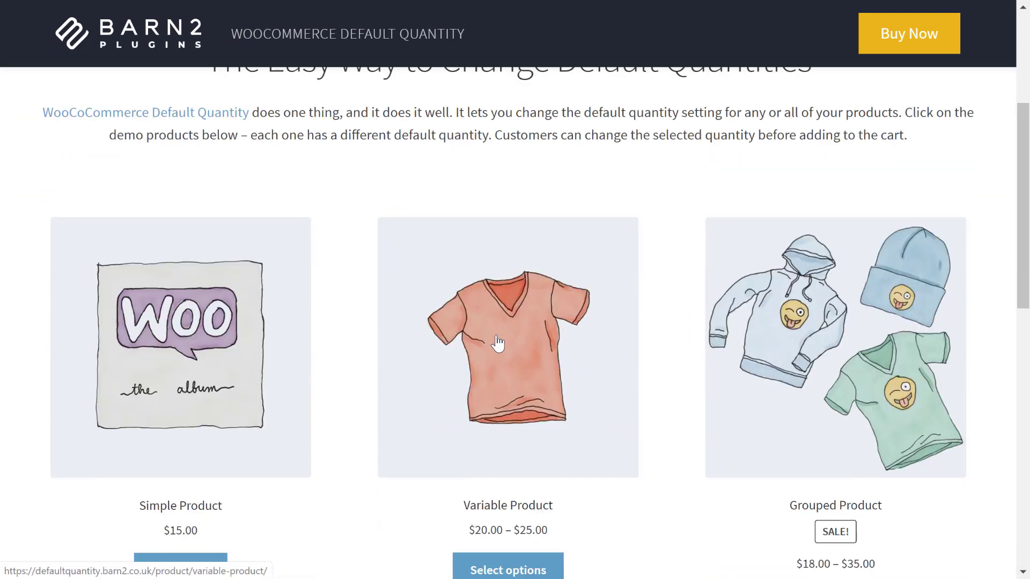
{"action": "left_click", "coordinate": [210, 276]}
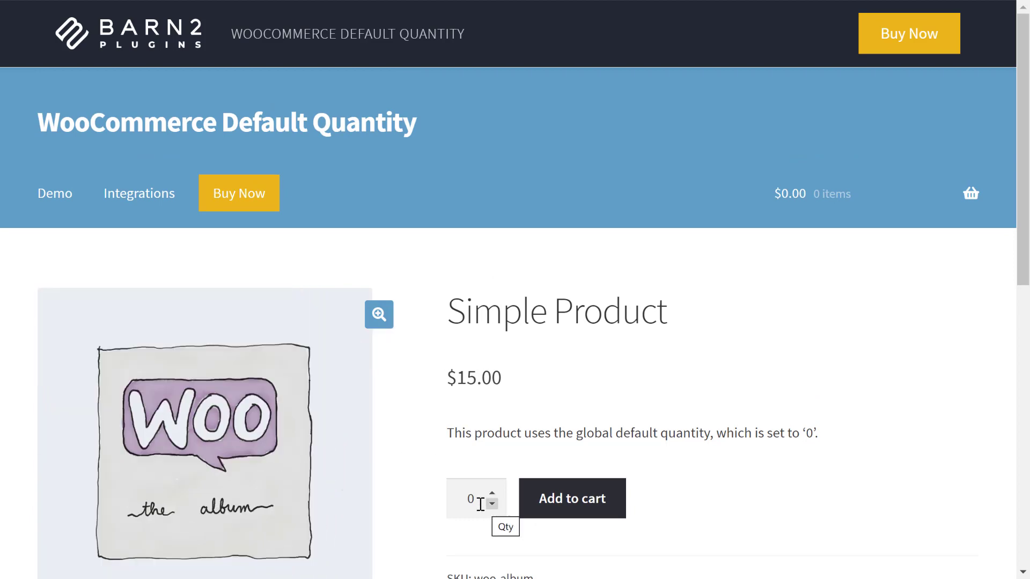
{"action": "key", "text": "alt+Left"}
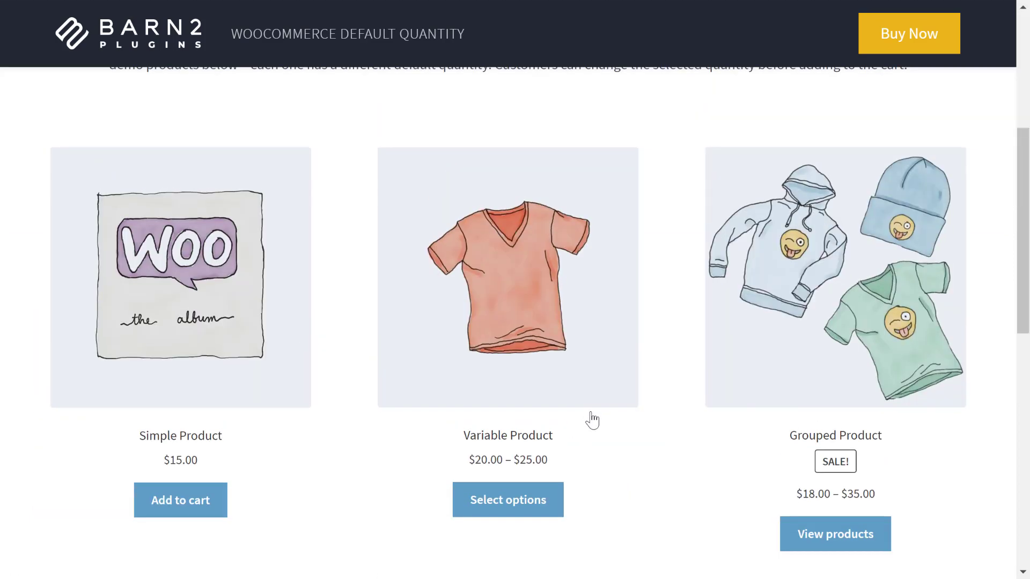
Step: Check the Variable Product's default quantity with Red colour and Small size selected
{"action": "left_click", "coordinate": [534, 243]}
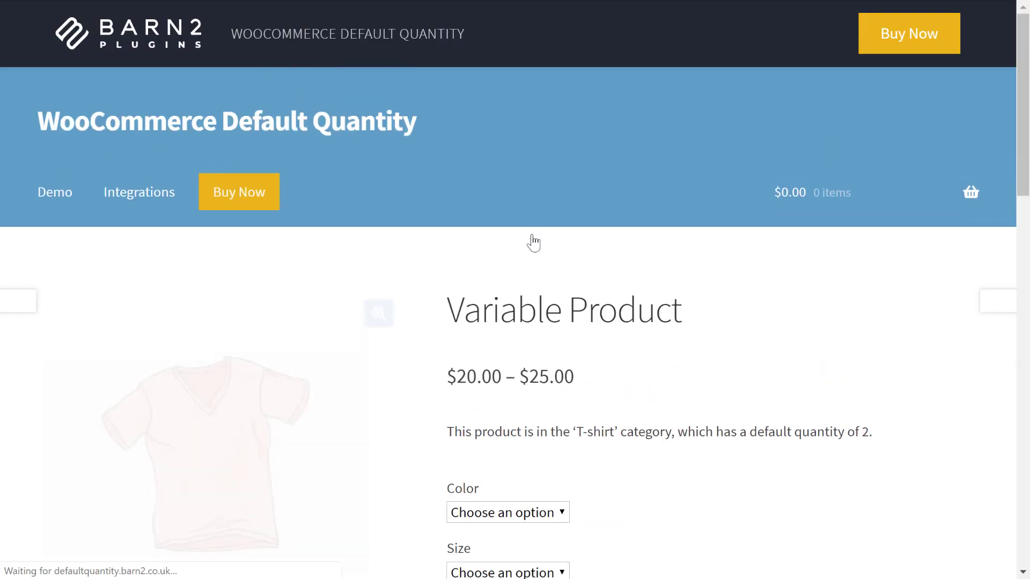
{"action": "scroll", "coordinate": [590, 322], "scroll_direction": "down", "scroll_amount": 3}
{"action": "left_click", "coordinate": [531, 355]}
{"action": "left_click", "coordinate": [497, 387]}
{"action": "left_click", "coordinate": [504, 416]}
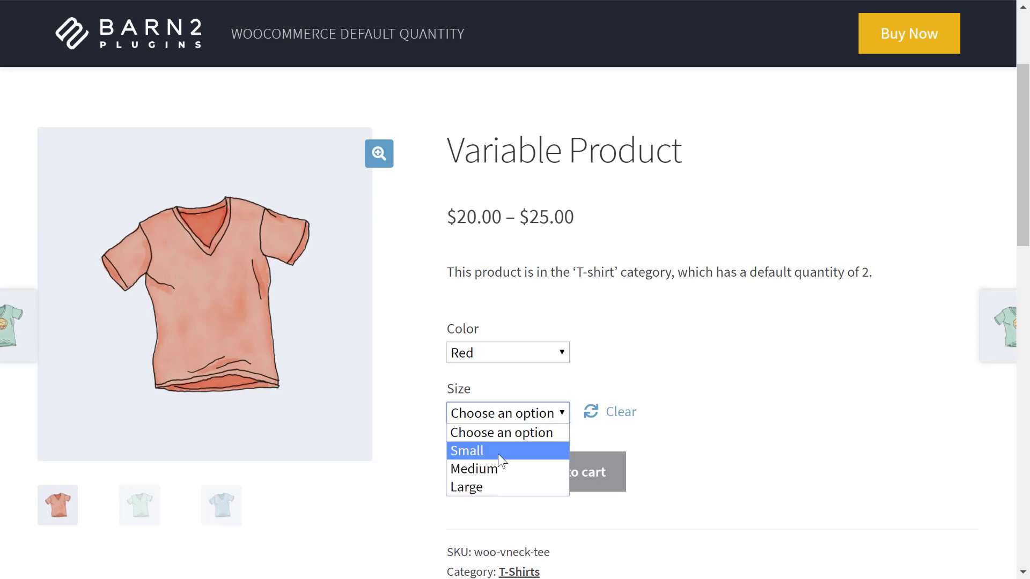
{"action": "left_click", "coordinate": [499, 450]}
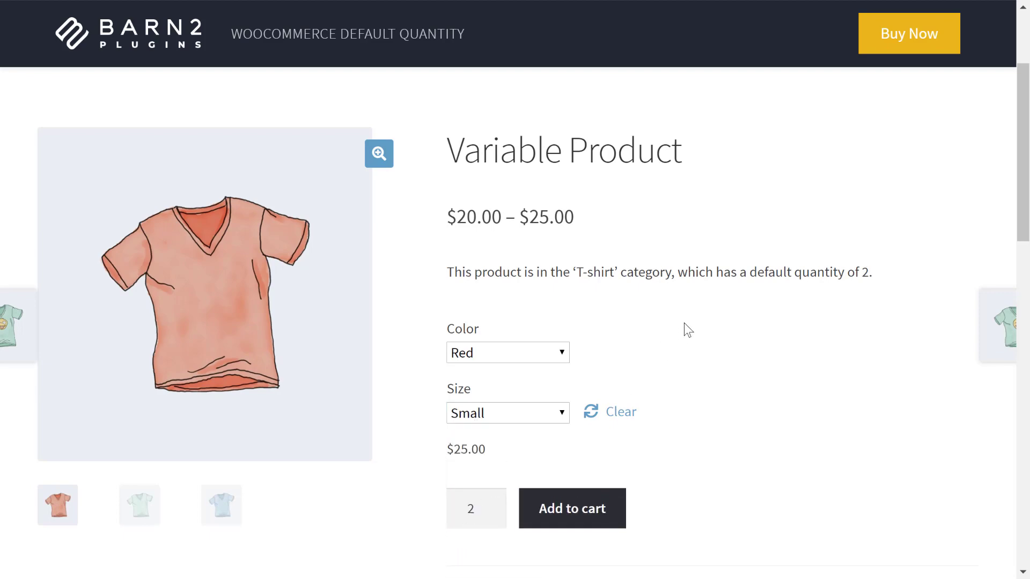
{"action": "key", "text": "alt+Left"}
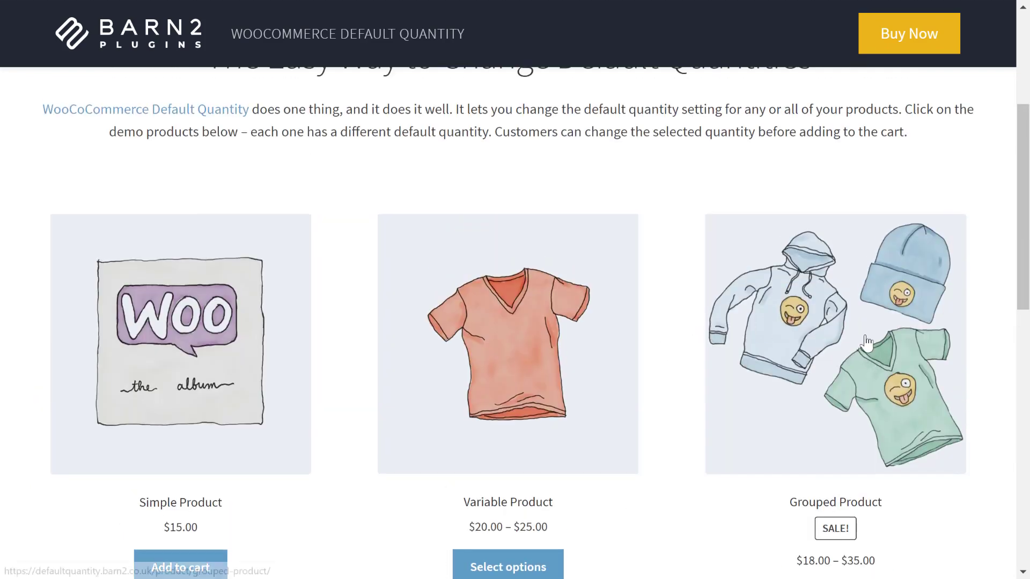
Step: View the Grouped Product's quantity table showing 10, 2 and 5
{"action": "left_click", "coordinate": [858, 334]}
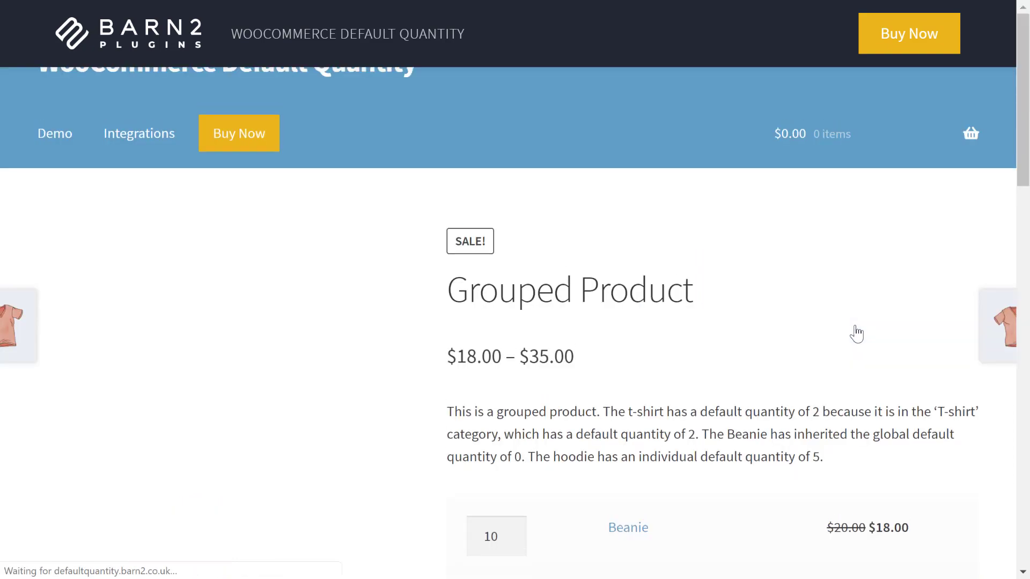
{"action": "scroll", "coordinate": [697, 376], "scroll_direction": "down", "scroll_amount": 3}
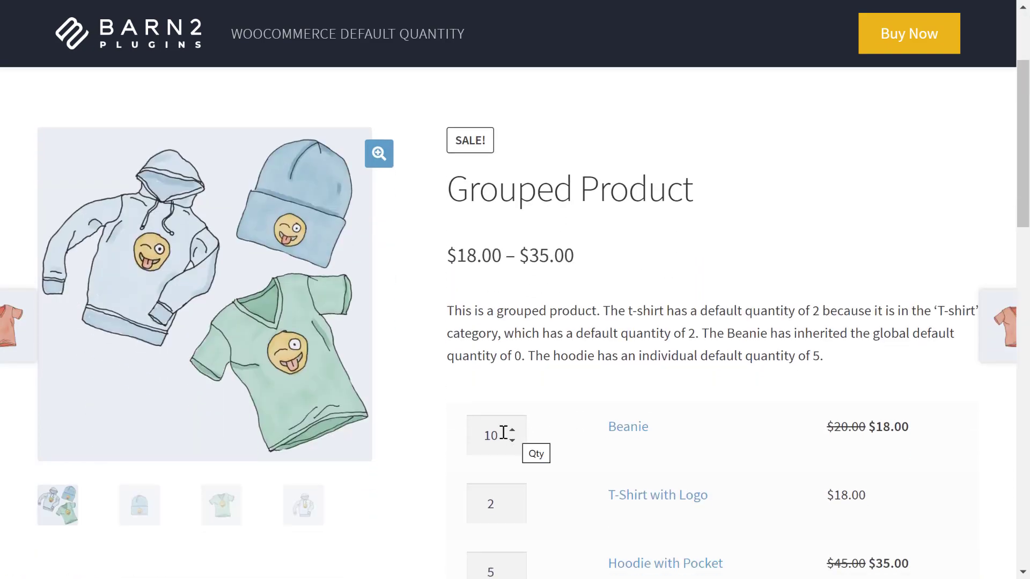
{"action": "scroll", "coordinate": [621, 404], "scroll_direction": "down", "scroll_amount": 1}
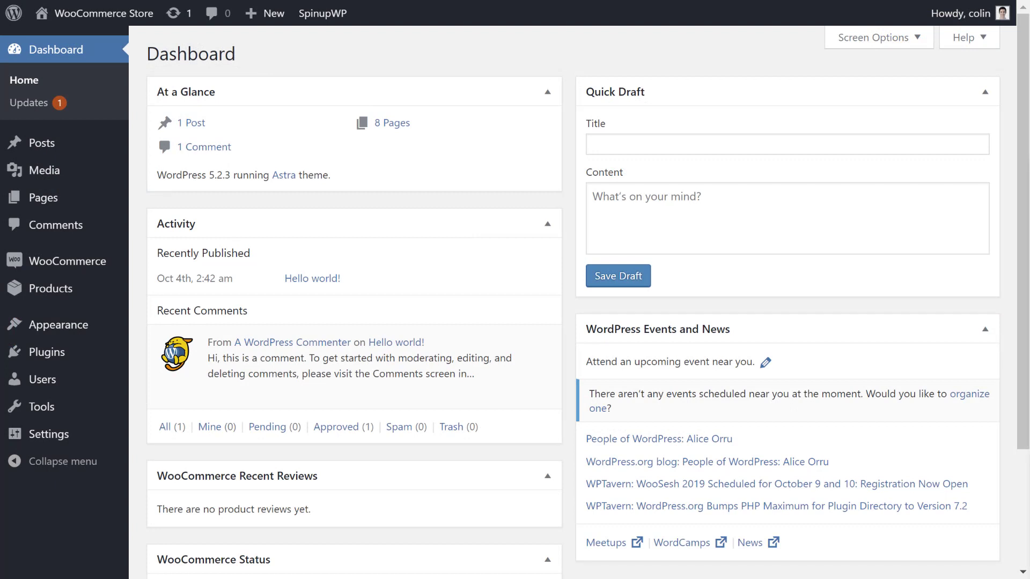
Step: Go to the Default quantity section of WooCommerce Products settings
{"action": "mouse_move", "coordinate": [88, 262]}
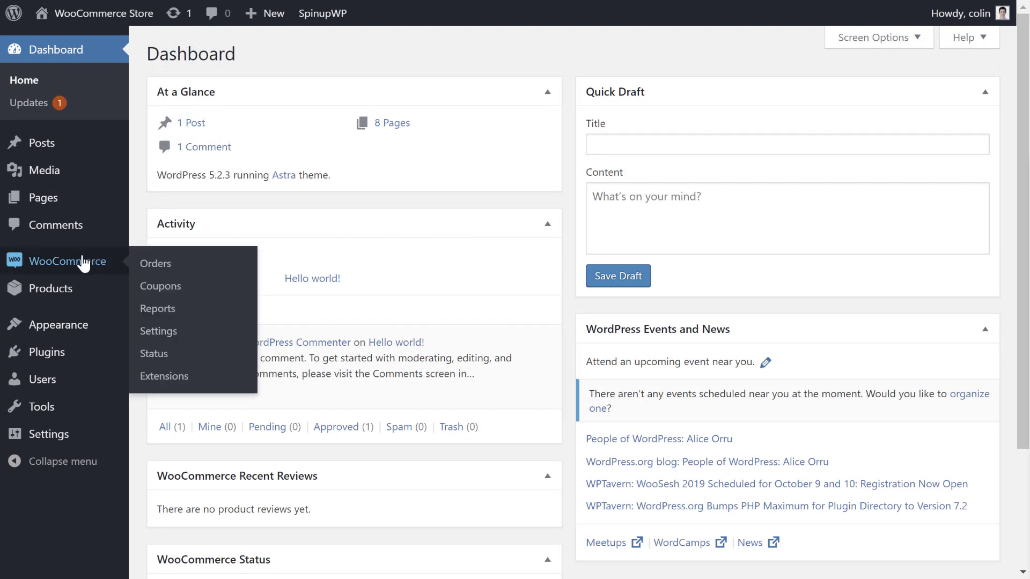
{"action": "left_click", "coordinate": [168, 333]}
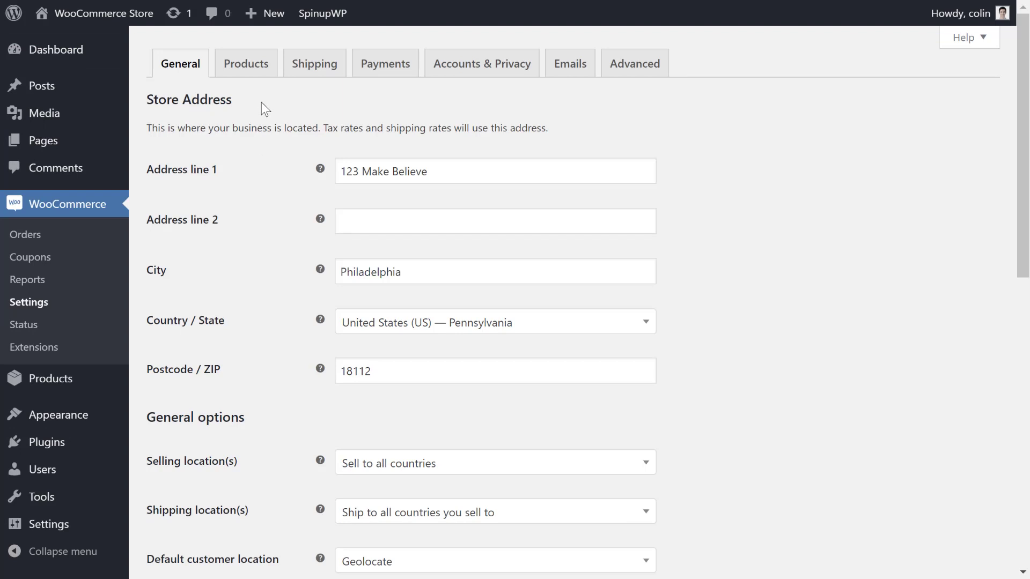
{"action": "left_click", "coordinate": [259, 68]}
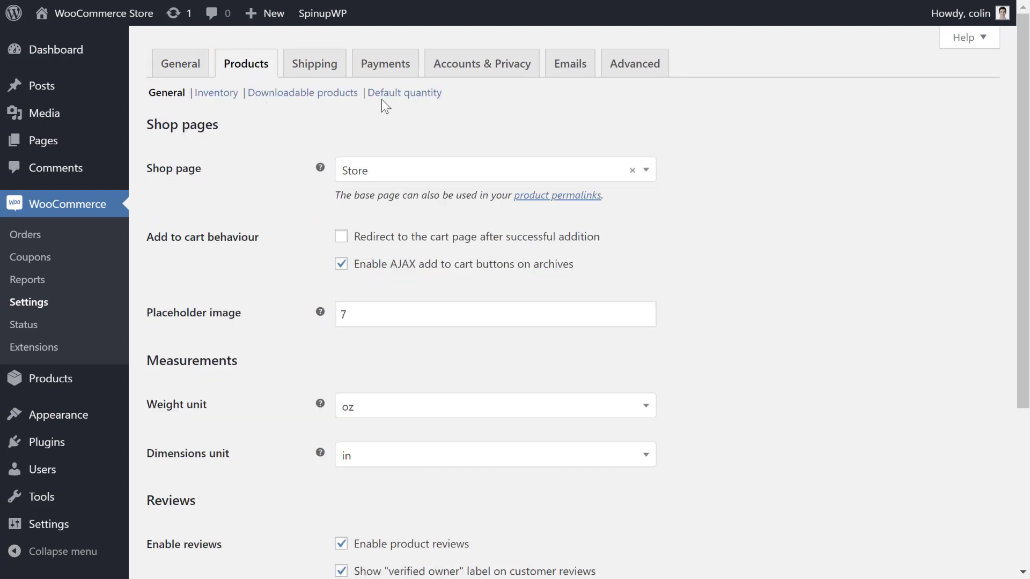
{"action": "left_click", "coordinate": [384, 97]}
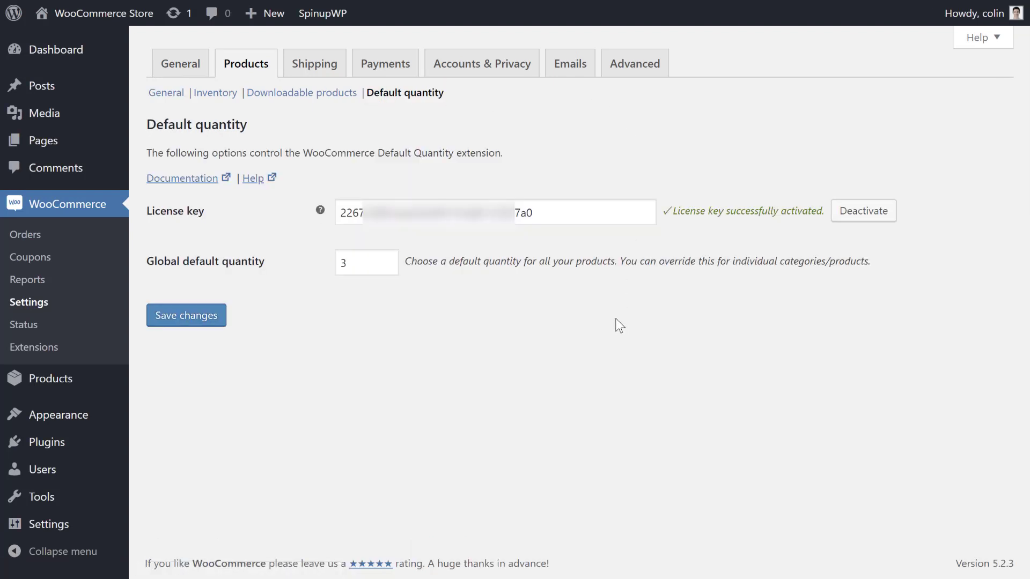
Step: Change the Global default quantity from 3 to 10 with the spinner
{"action": "left_click", "coordinate": [387, 266]}
{"action": "left_click", "coordinate": [387, 266]}
{"action": "left_click", "coordinate": [387, 266]}
{"action": "left_click", "coordinate": [387, 266]}
{"action": "left_click", "coordinate": [387, 259]}
{"action": "left_click", "coordinate": [388, 259]}
{"action": "left_click", "coordinate": [387, 259]}
{"action": "left_click", "coordinate": [388, 259]}
{"action": "left_click", "coordinate": [388, 259]}
{"action": "left_click", "coordinate": [387, 259]}
{"action": "left_click", "coordinate": [387, 259]}
{"action": "left_click", "coordinate": [388, 259]}
{"action": "left_click", "coordinate": [440, 277]}
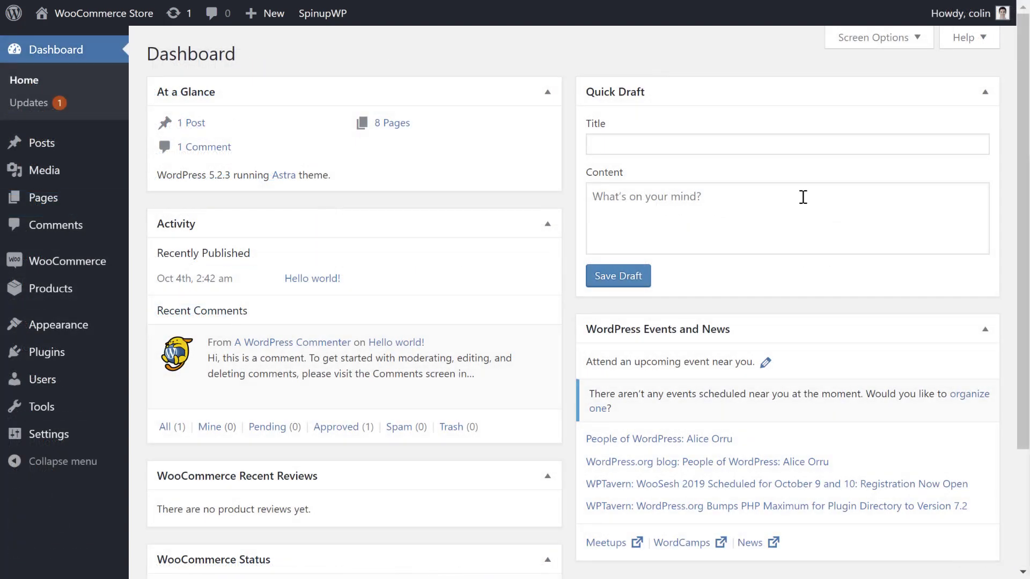
Step: Open the Men product category's edit page and scroll to Default quantity
{"action": "mouse_move", "coordinate": [83, 292]}
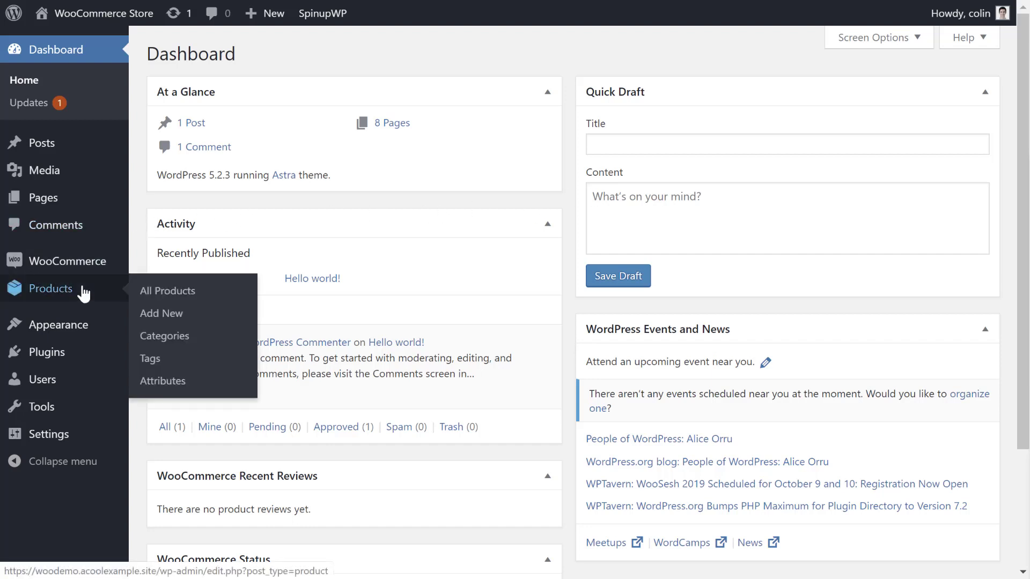
{"action": "left_click", "coordinate": [177, 337]}
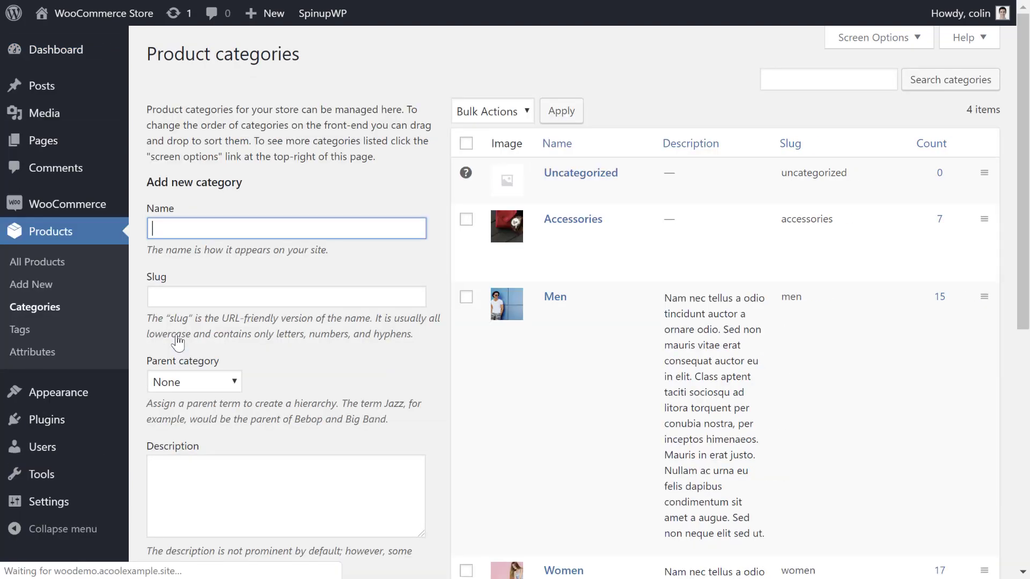
{"action": "mouse_move", "coordinate": [509, 345]}
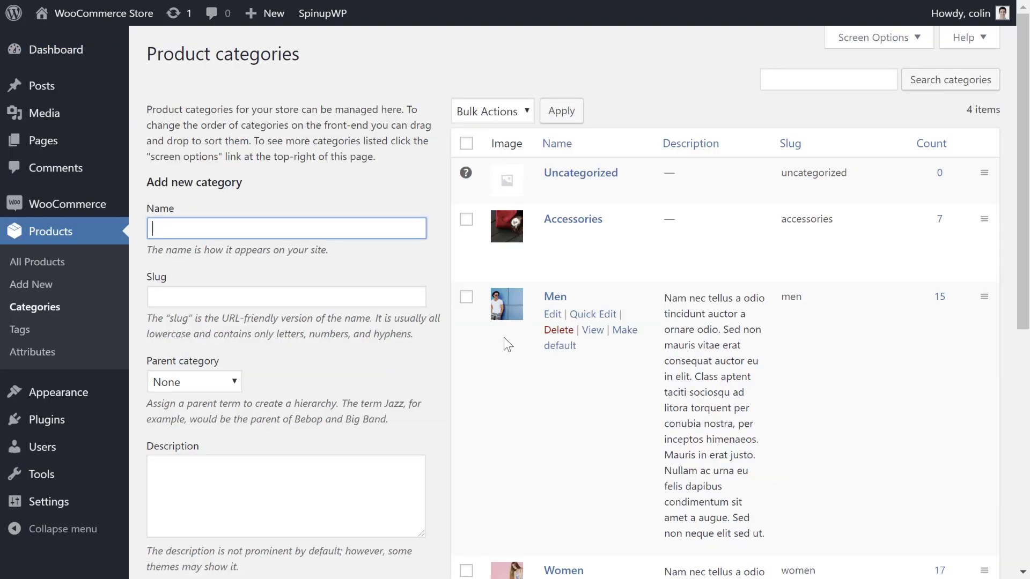
{"action": "left_click", "coordinate": [553, 314]}
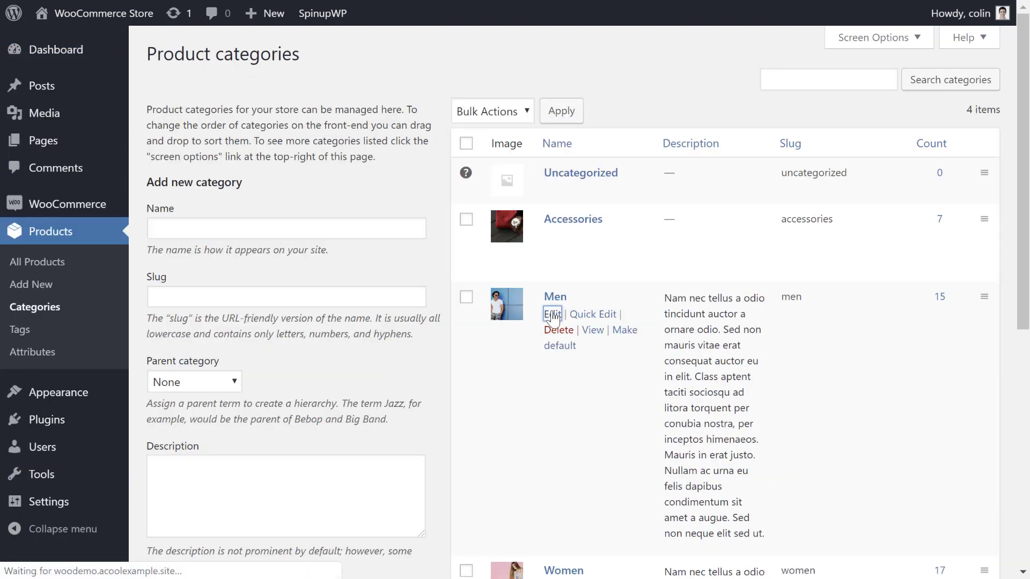
{"action": "scroll", "coordinate": [783, 327], "scroll_direction": "down", "scroll_amount": 1}
{"action": "scroll", "coordinate": [784, 325], "scroll_direction": "down", "scroll_amount": 2}
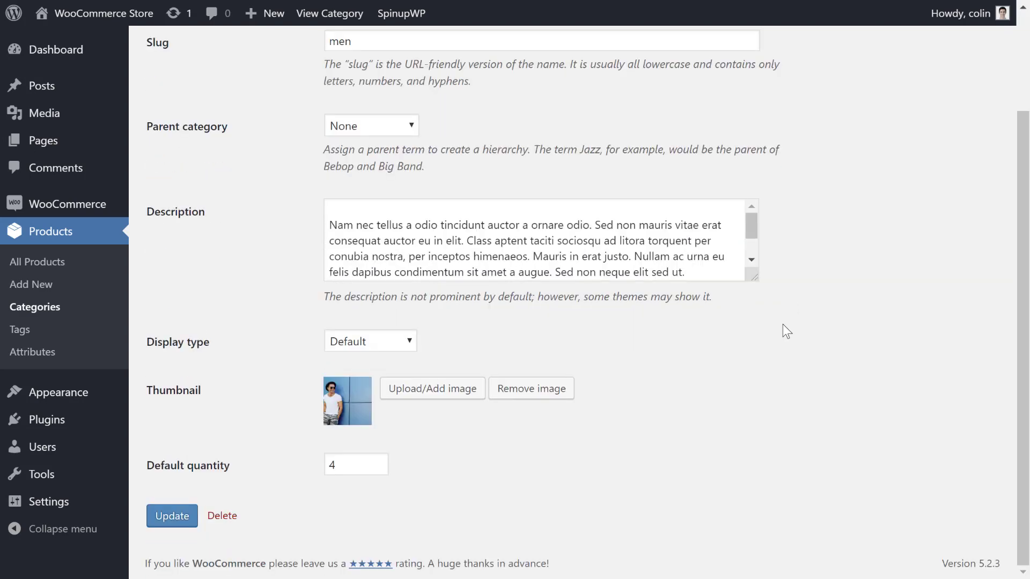
Step: Set the Men category's default quantity to 3 using the spinner
{"action": "left_click", "coordinate": [377, 461]}
{"action": "left_click", "coordinate": [377, 460]}
{"action": "left_click", "coordinate": [378, 461]}
{"action": "left_click", "coordinate": [377, 461]}
{"action": "left_click", "coordinate": [378, 461]}
{"action": "left_click", "coordinate": [377, 461]}
{"action": "double_click", "coordinate": [379, 467]}
{"action": "double_click", "coordinate": [379, 468]}
{"action": "left_click", "coordinate": [378, 468]}
{"action": "double_click", "coordinate": [378, 468]}
{"action": "double_click", "coordinate": [378, 467]}
{"action": "left_click", "coordinate": [378, 468]}
{"action": "double_click", "coordinate": [378, 461]}
{"action": "left_click", "coordinate": [378, 461]}
{"action": "left_click", "coordinate": [417, 451]}
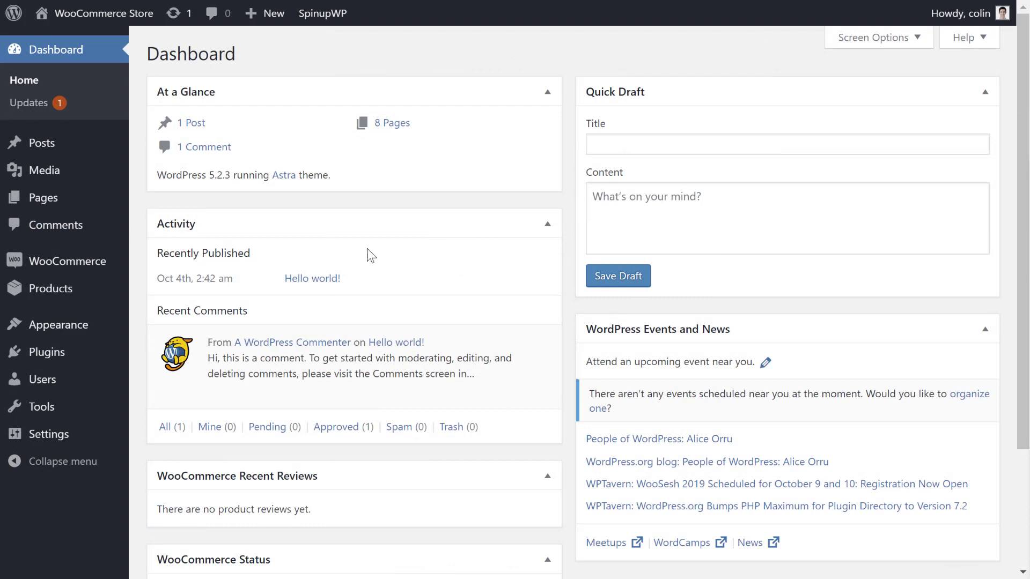
Step: Open Torn Blue Jeans for editing and show its Inventory product data
{"action": "mouse_move", "coordinate": [35, 299]}
{"action": "left_click", "coordinate": [154, 295]}
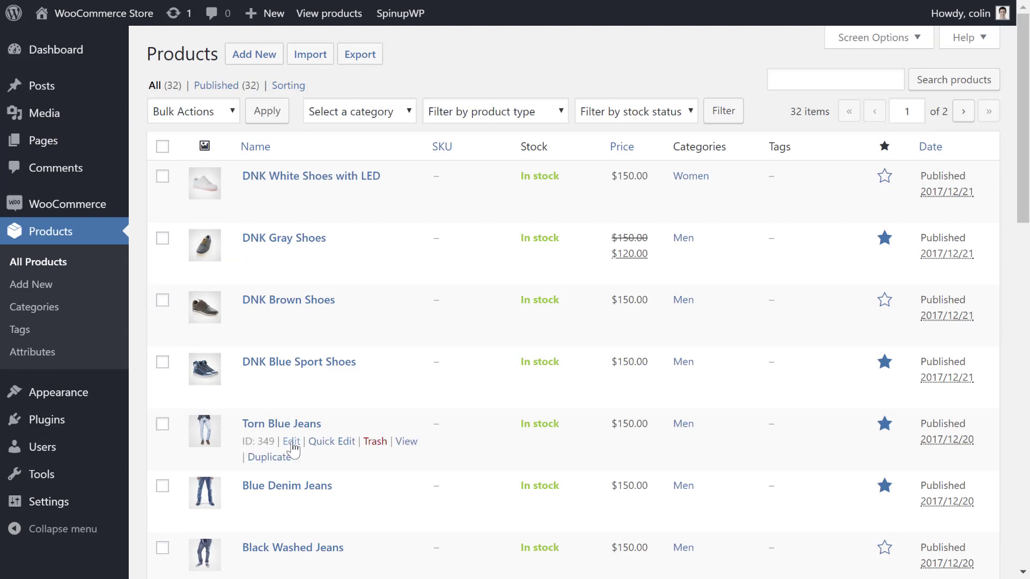
{"action": "left_click", "coordinate": [292, 443]}
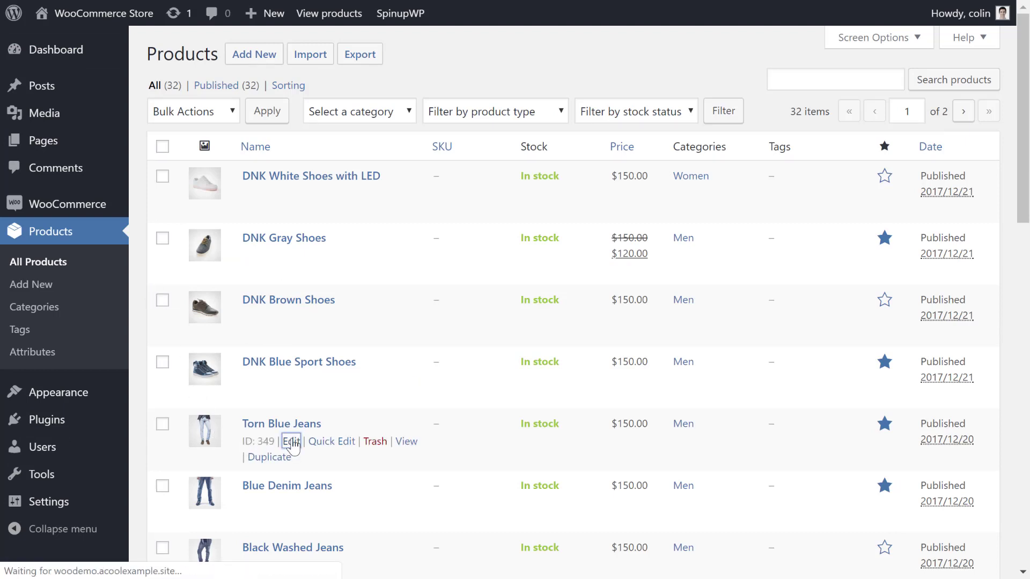
{"action": "scroll", "coordinate": [295, 422], "scroll_direction": "down", "scroll_amount": 5}
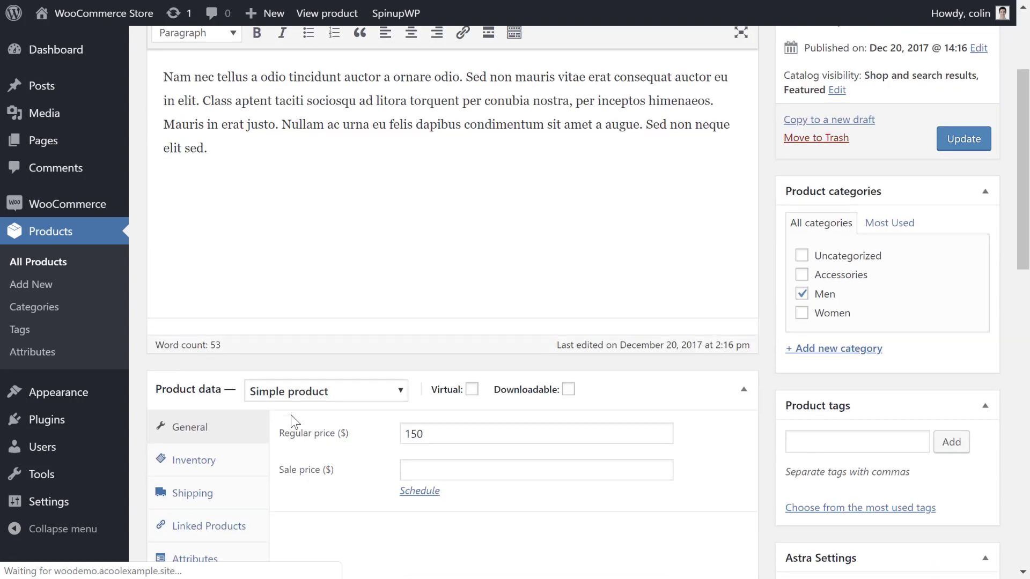
{"action": "left_click", "coordinate": [201, 300]}
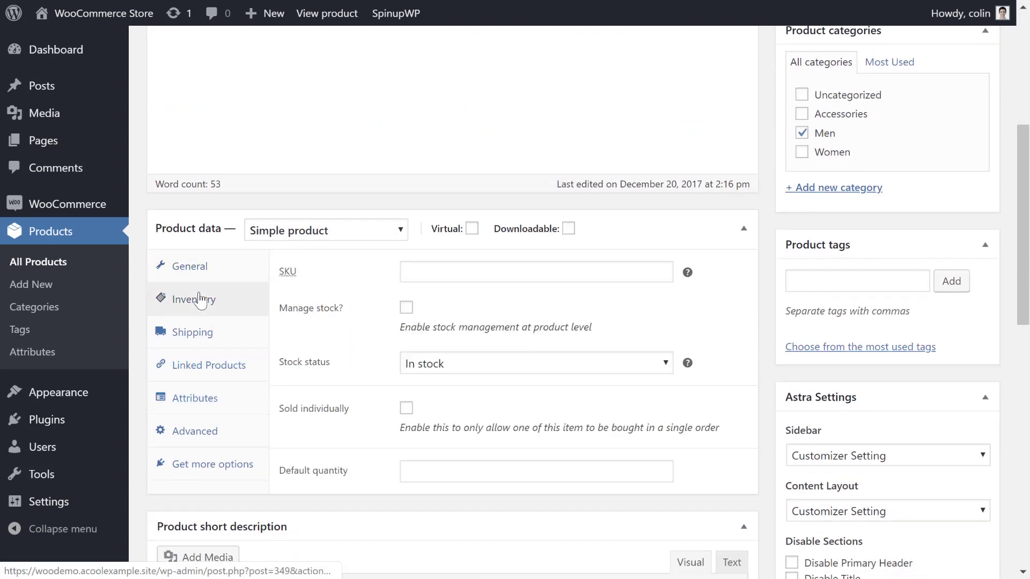
Step: Set the Torn Blue Jeans default quantity to 0 with the spinner
{"action": "left_click", "coordinate": [465, 466]}
{"action": "left_click", "coordinate": [664, 467]}
{"action": "left_click", "coordinate": [664, 467]}
{"action": "left_click", "coordinate": [664, 467]}
{"action": "left_click", "coordinate": [664, 467]}
{"action": "left_click", "coordinate": [664, 467]}
{"action": "left_click", "coordinate": [664, 466]}
{"action": "left_click", "coordinate": [664, 466]}
{"action": "left_click", "coordinate": [663, 468]}
{"action": "left_click", "coordinate": [664, 467]}
{"action": "left_click", "coordinate": [662, 475]}
{"action": "left_click", "coordinate": [663, 475]}
{"action": "left_click", "coordinate": [663, 475]}
{"action": "left_click", "coordinate": [663, 475]}
{"action": "left_click", "coordinate": [663, 475]}
{"action": "left_click", "coordinate": [662, 475]}
{"action": "left_click", "coordinate": [663, 475]}
{"action": "left_click", "coordinate": [662, 475]}
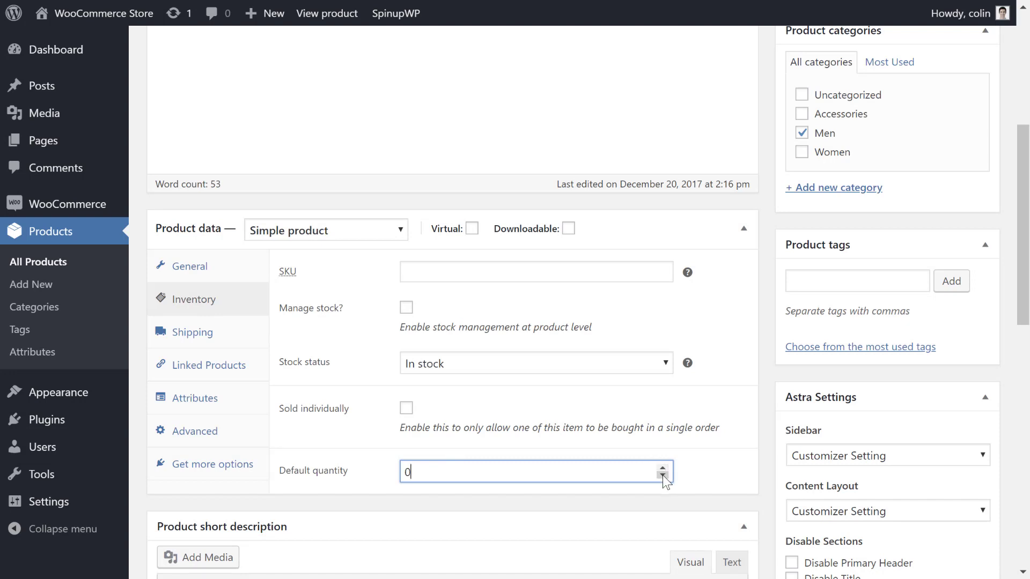